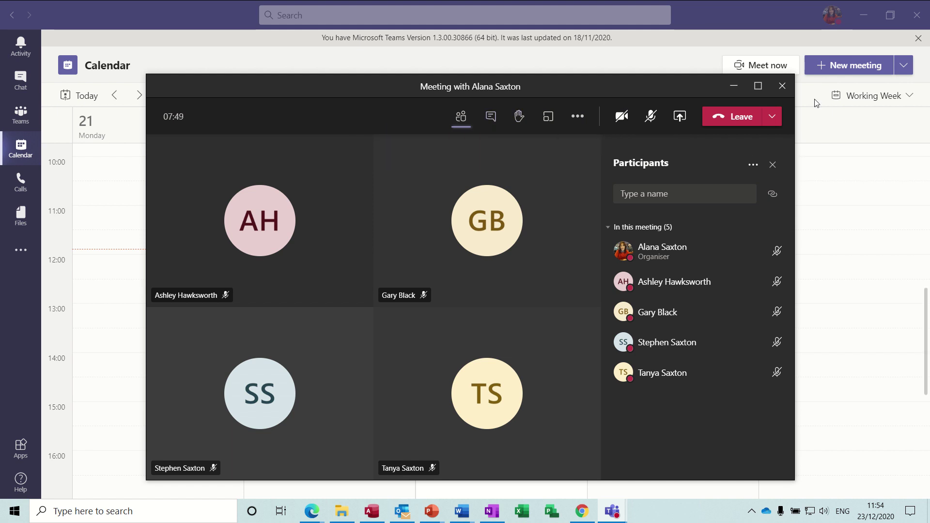
Review the General application settings in the main Teams window, including the new meeting experience option.
left_click(675, 54)
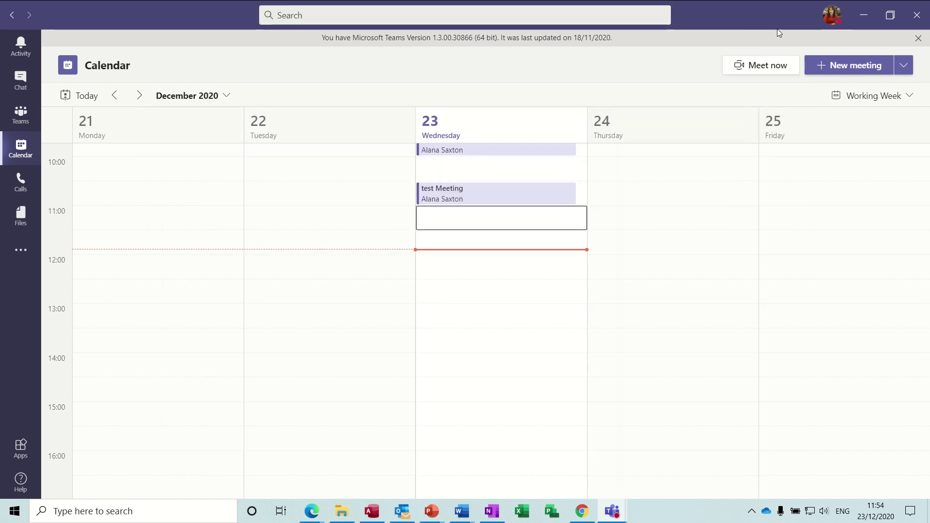
left_click(832, 17)
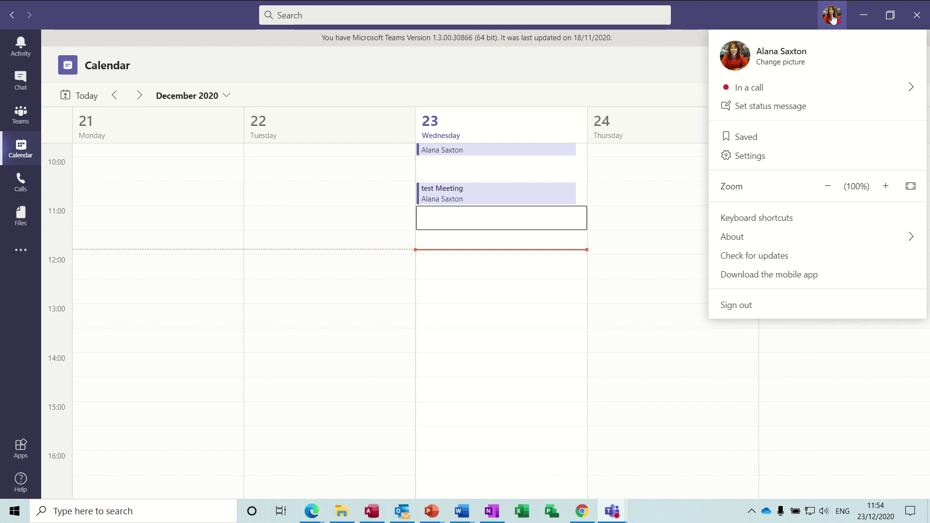
left_click(757, 155)
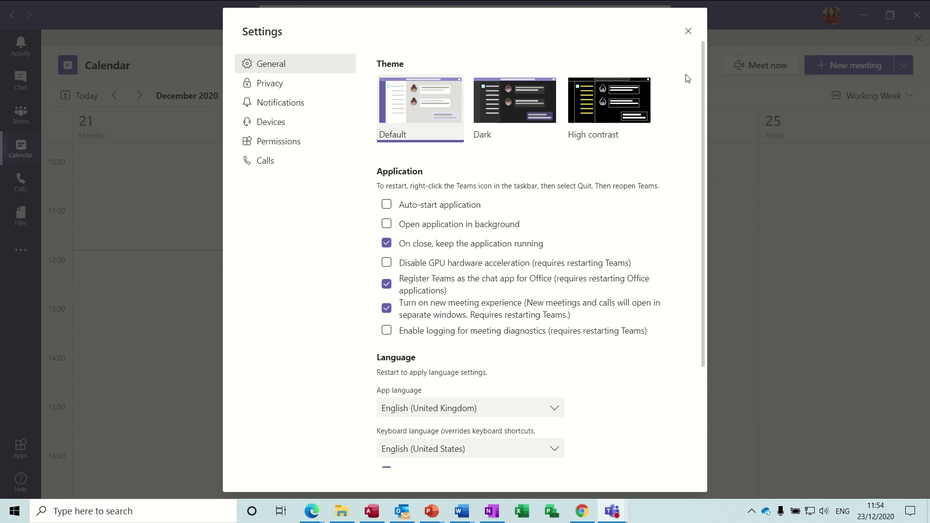
left_click(688, 31)
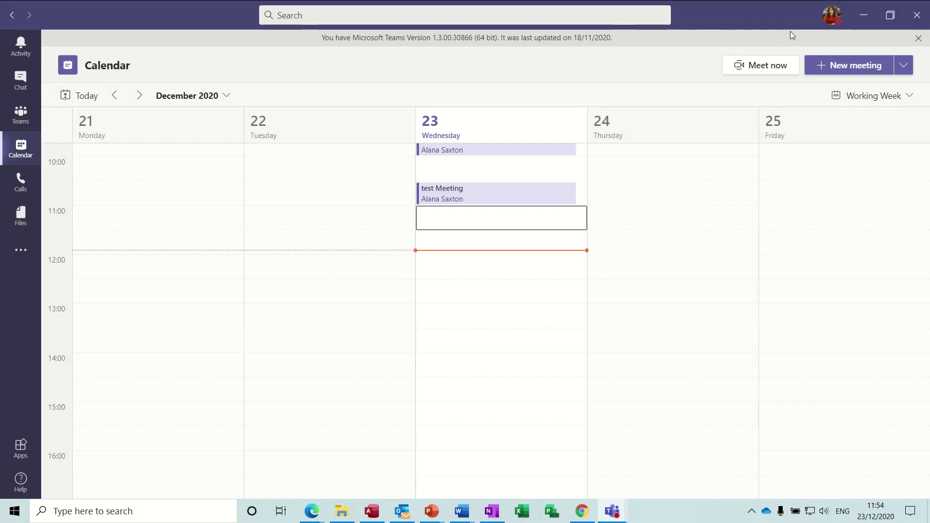
Show the installed Teams version and check for updates.
left_click(829, 19)
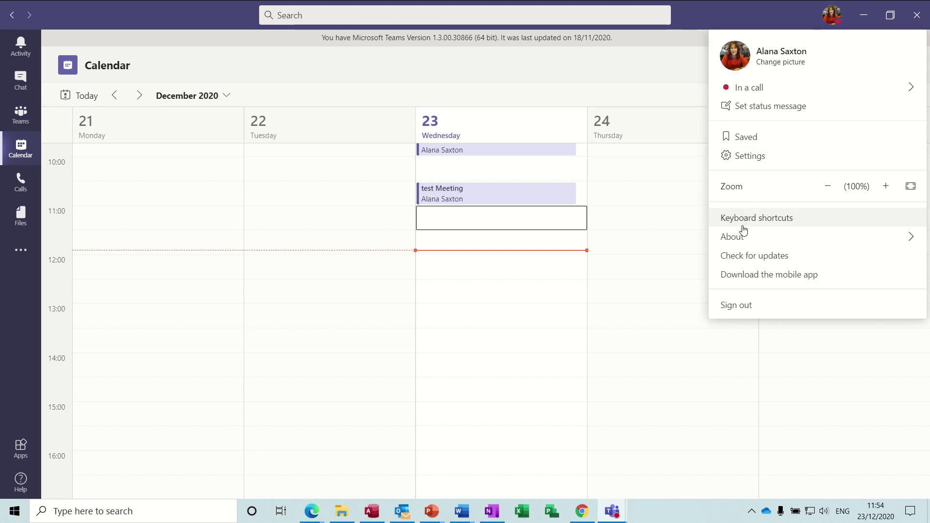
mouse_move(742, 235)
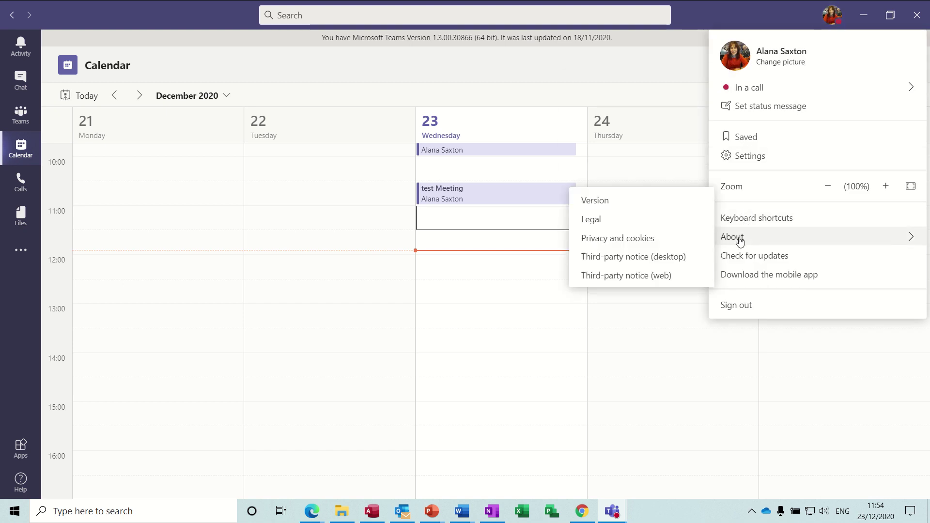
left_click(616, 205)
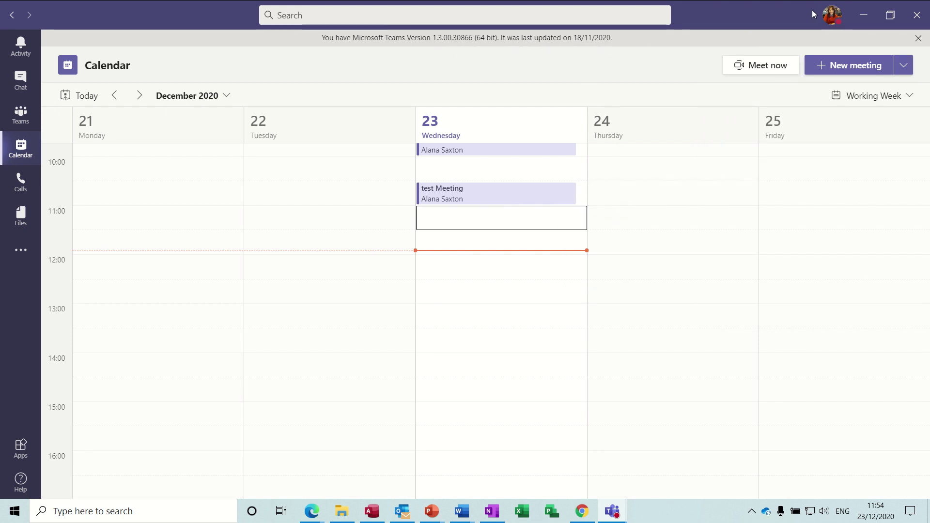
left_click(831, 14)
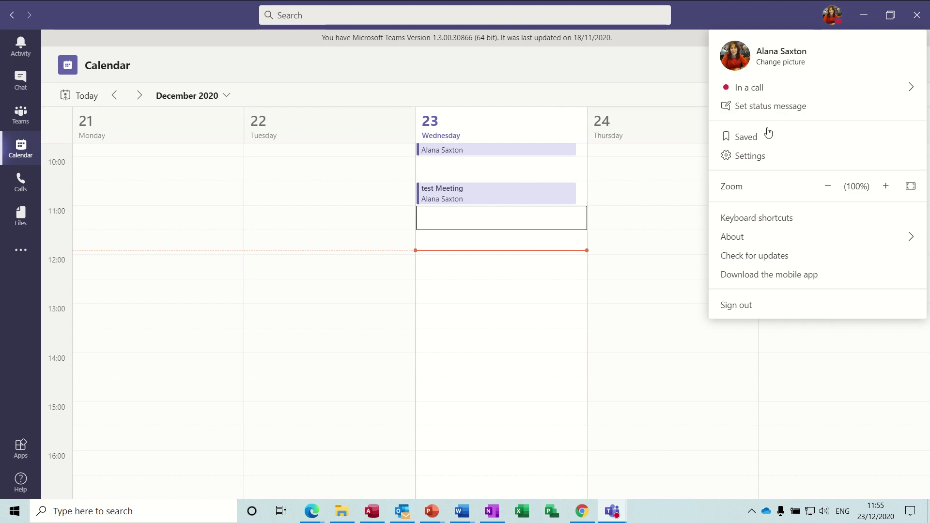
left_click(757, 263)
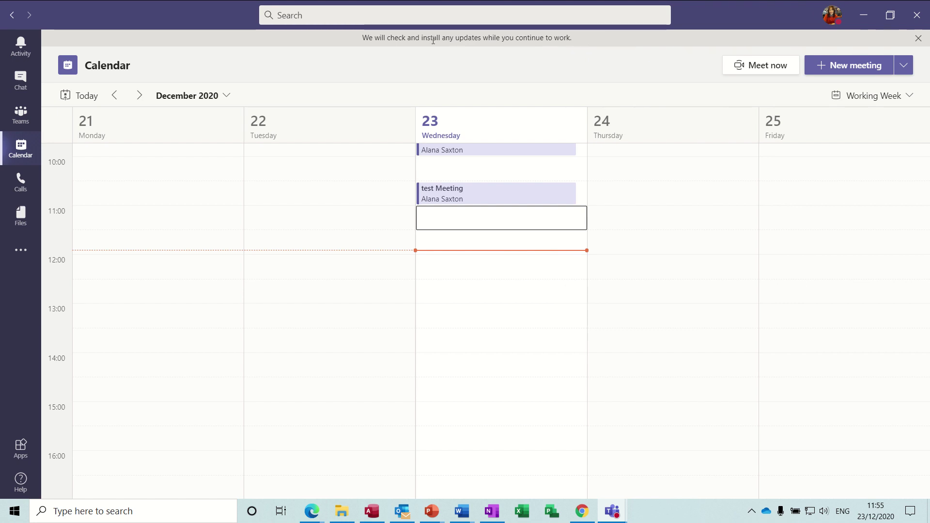
Recheck the "Turn on new meeting experience" option in the General settings, leaving it as it is.
left_click(830, 16)
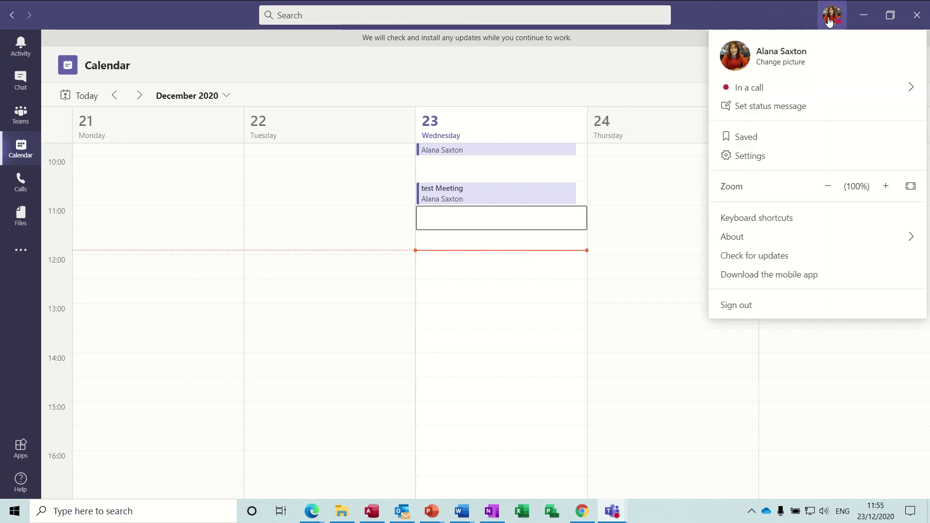
left_click(749, 156)
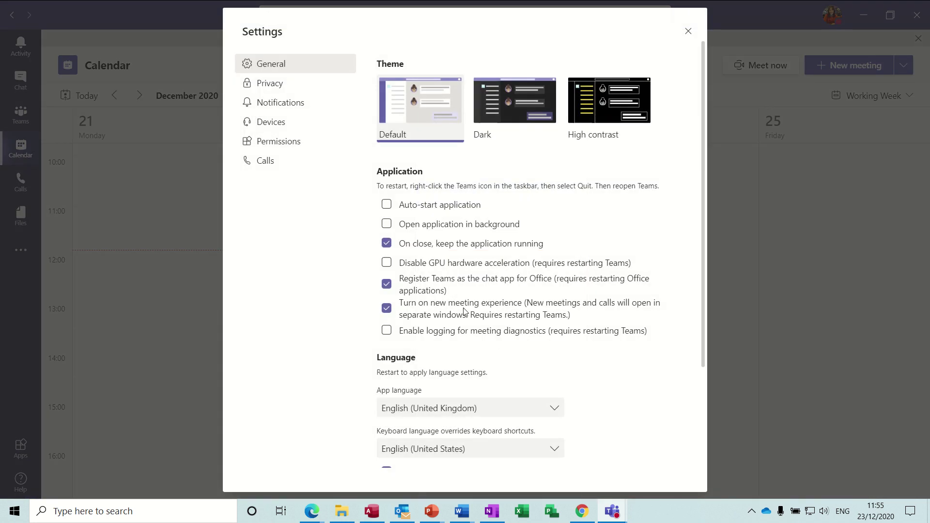
left_click(688, 31)
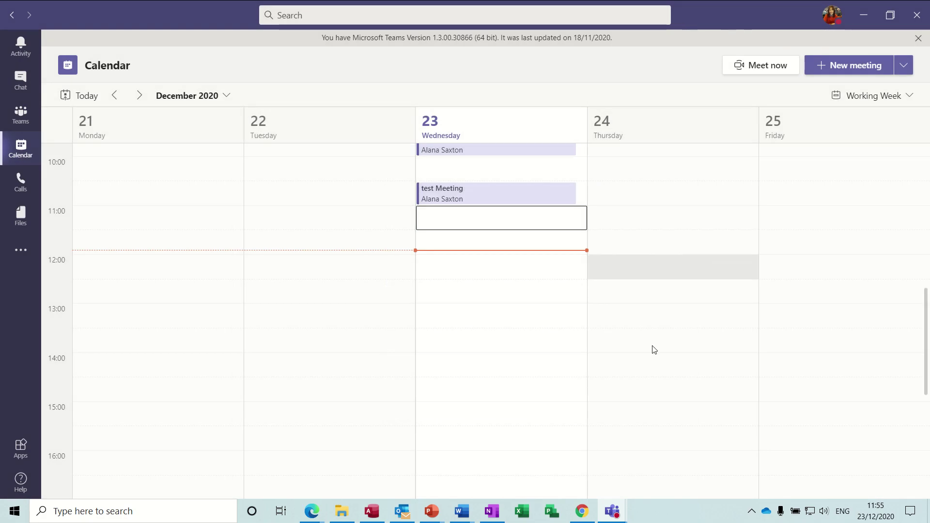
Create 2 breakout rooms in the ongoing meeting with participants assigned manually.
mouse_move(611, 511)
left_click(641, 458)
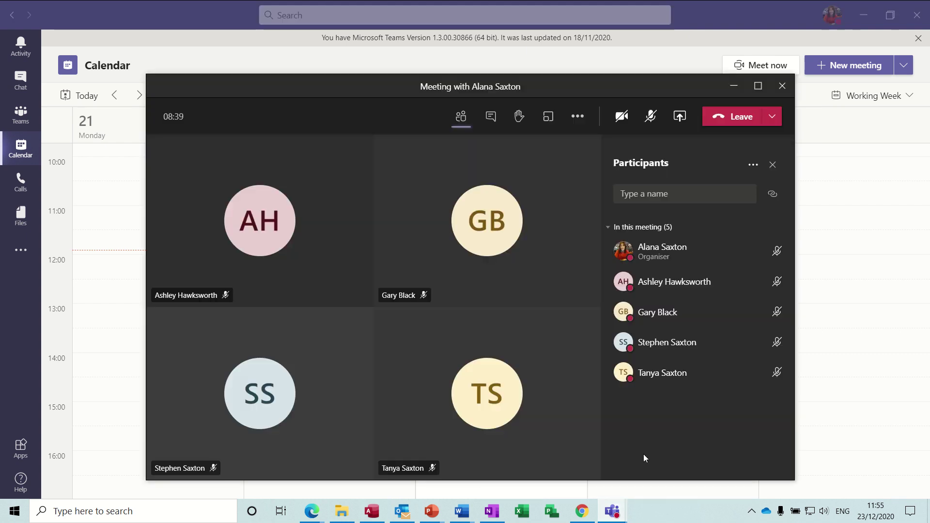
left_click(549, 119)
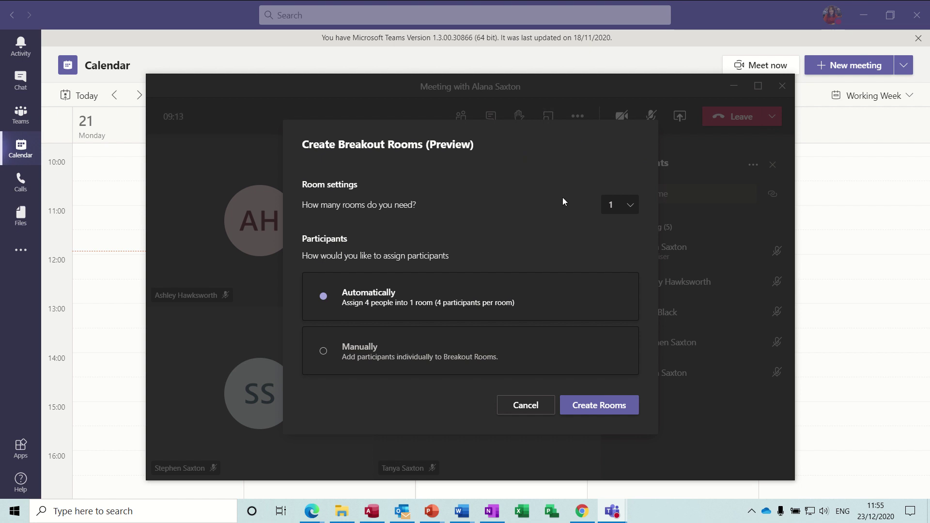
left_click(631, 208)
left_click(608, 241)
left_click(323, 353)
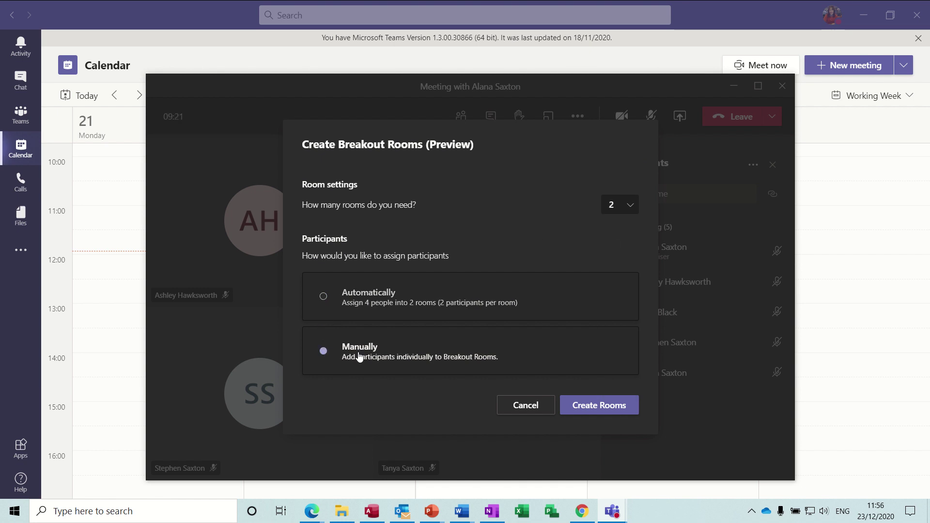
left_click(596, 406)
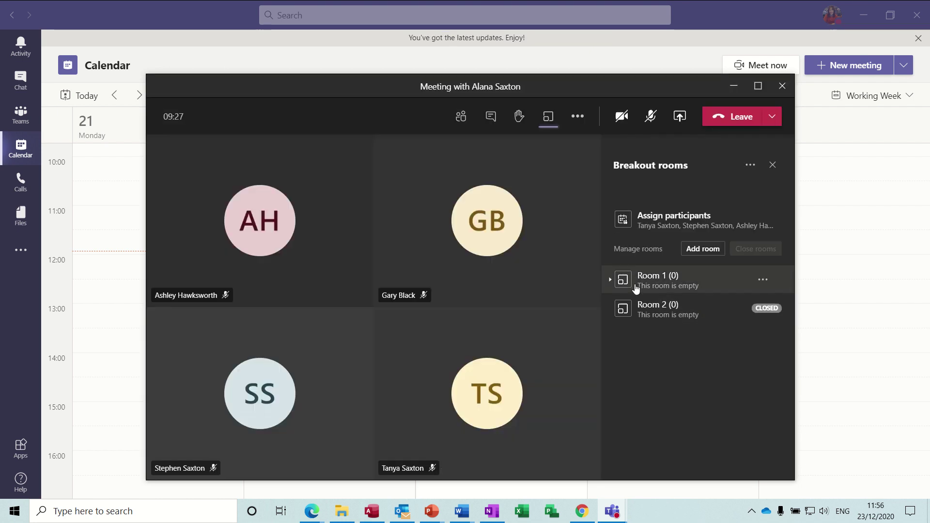
Rename breakout room "Room 1" as Sales.
left_click(767, 281)
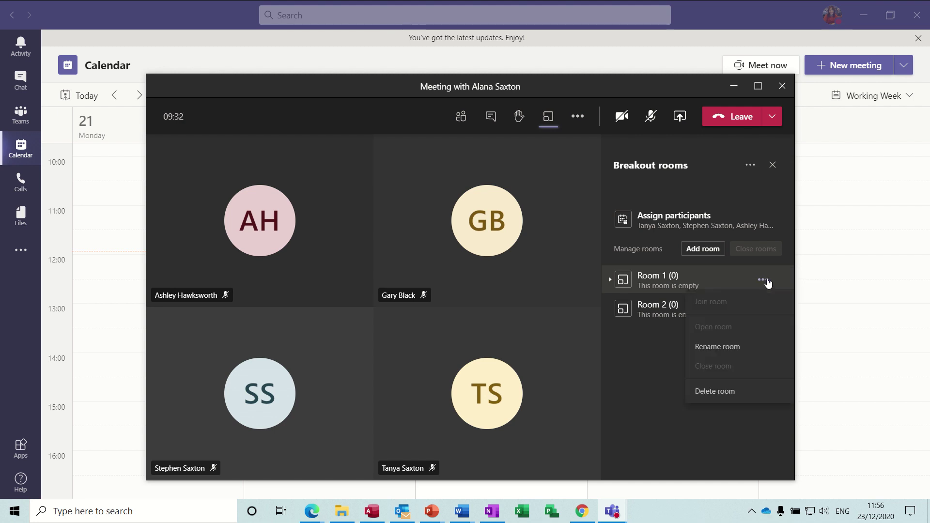
left_click(718, 347)
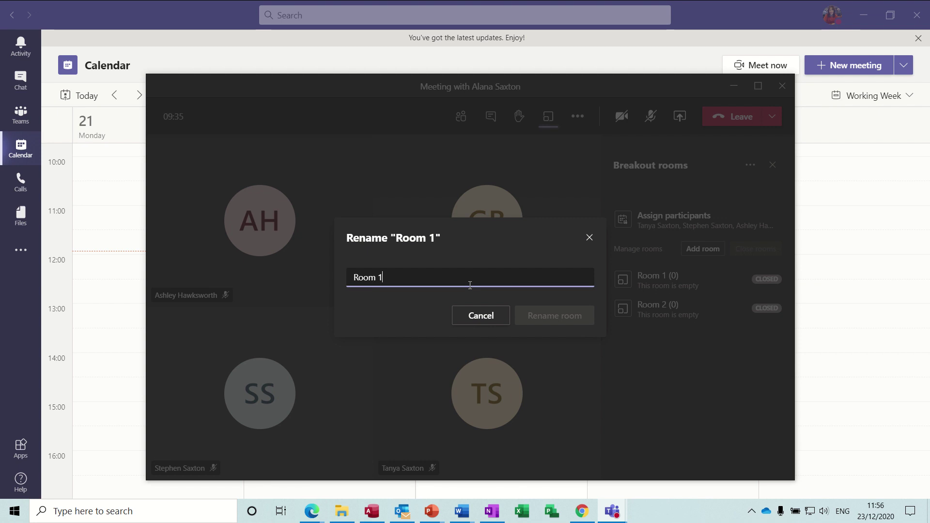
left_click_drag(449, 279, 359, 271)
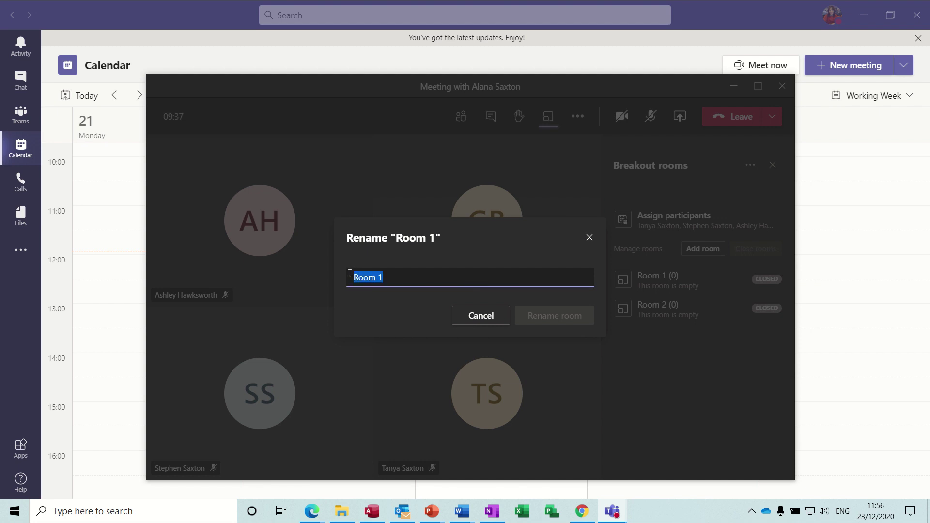
type("Sales")
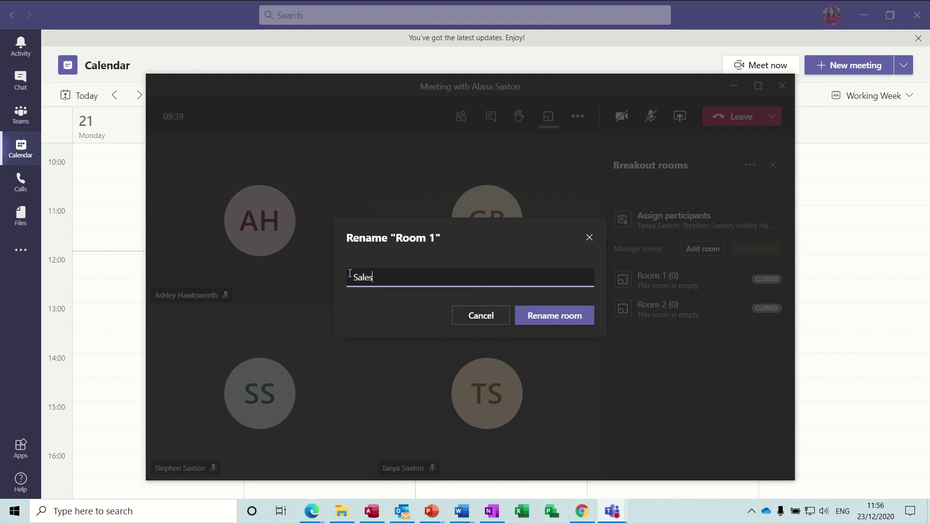
left_click(548, 320)
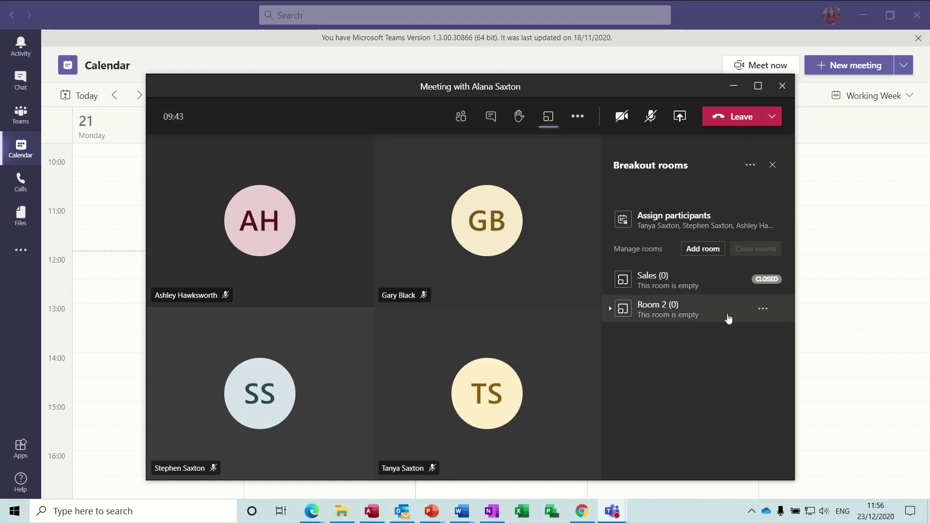
Rename breakout room "Room 2" as Marketing.
left_click(760, 310)
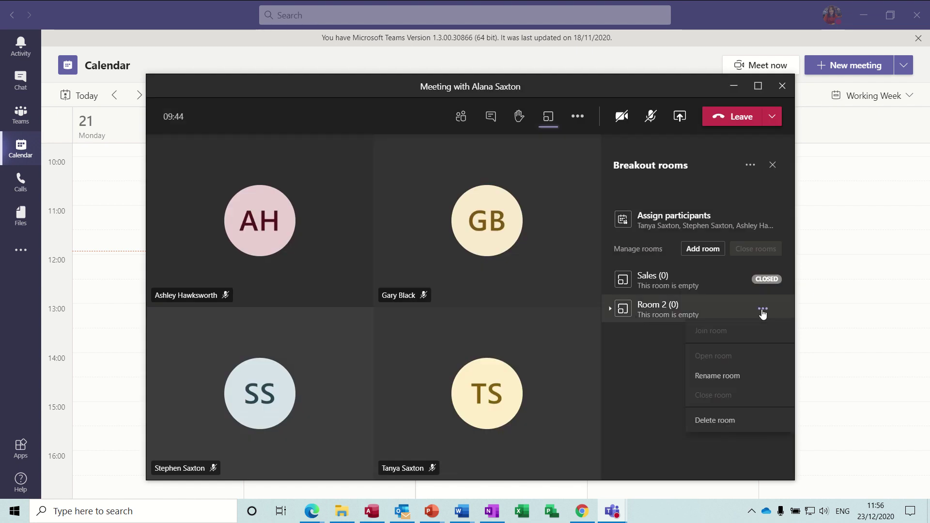
left_click(712, 376)
left_click_drag(407, 274, 341, 280)
type("N")
key("BackSpace")
type("M")
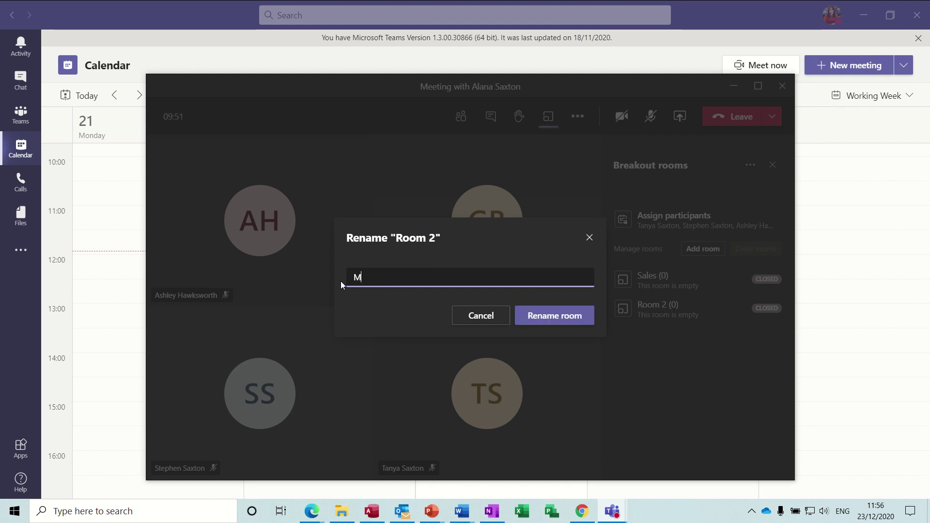
type("arketing")
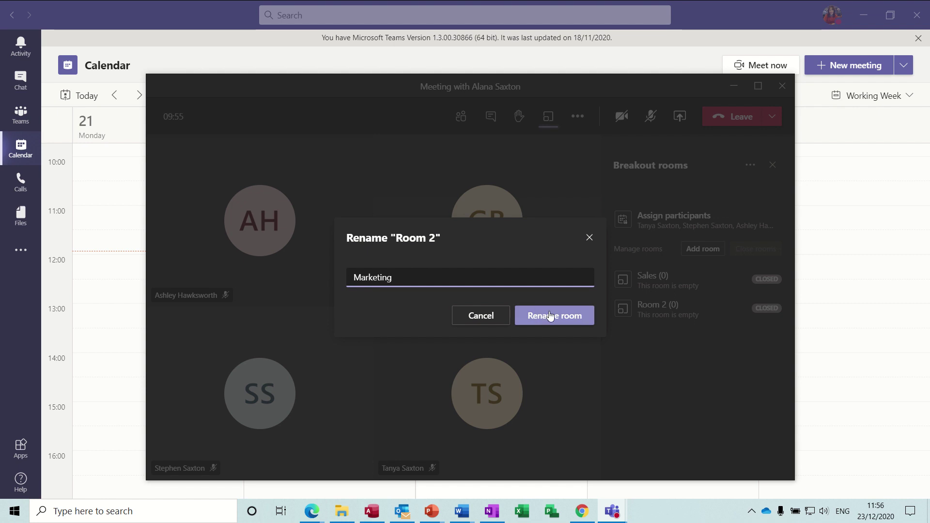
left_click(551, 316)
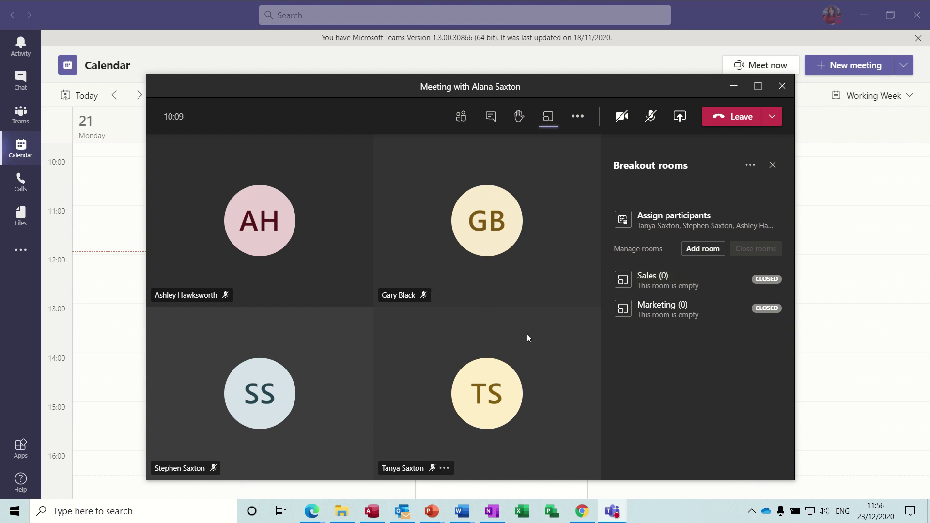
Assign the first two listed participants to the Sales breakout room.
left_click(616, 220)
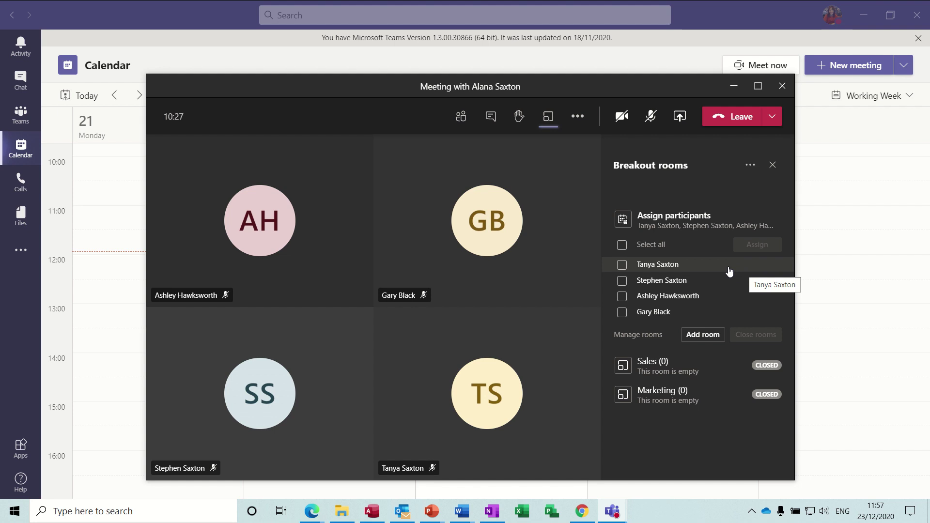
left_click(624, 266)
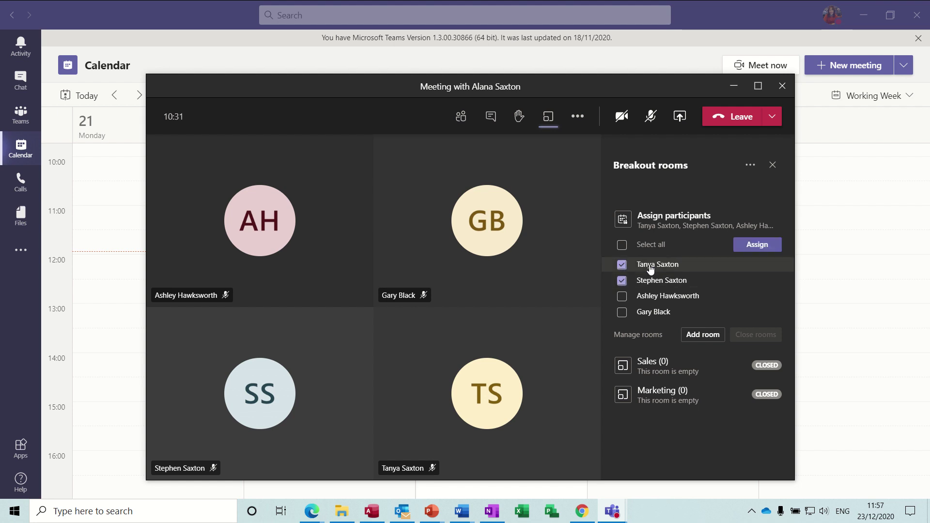
left_click(757, 245)
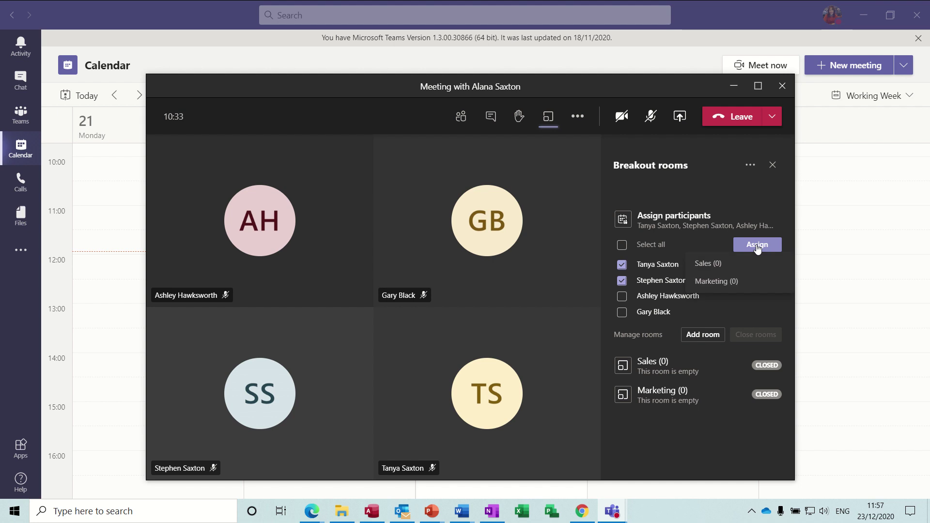
left_click(706, 265)
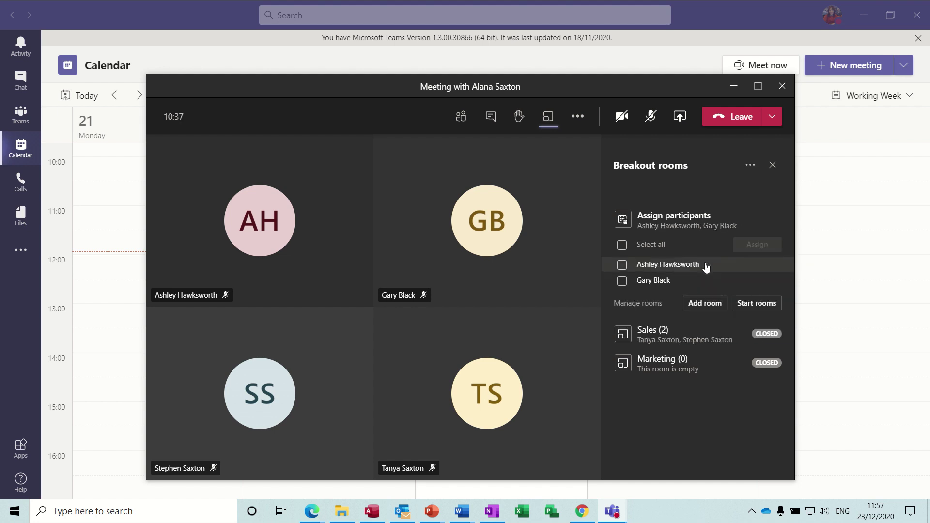
Assign the two remaining unassigned participants to the Marketing breakout room.
mouse_move(680, 339)
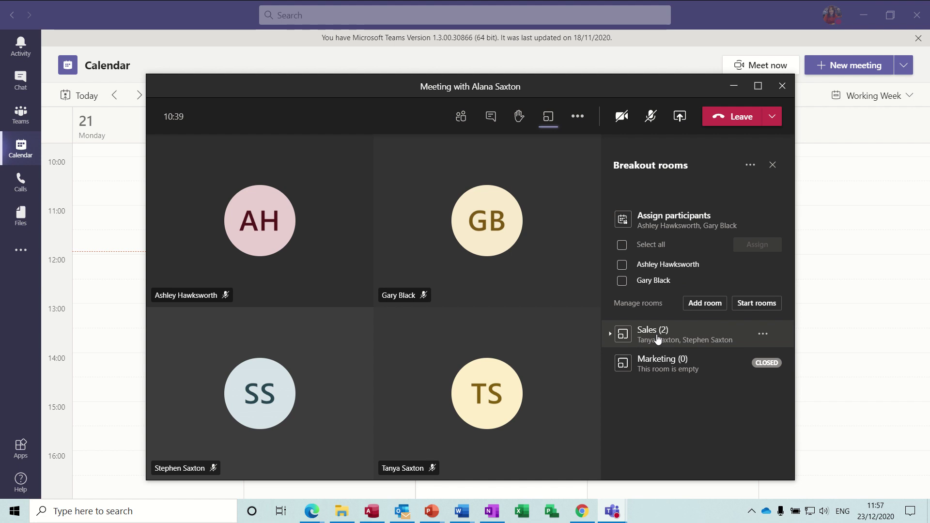
left_click(621, 265)
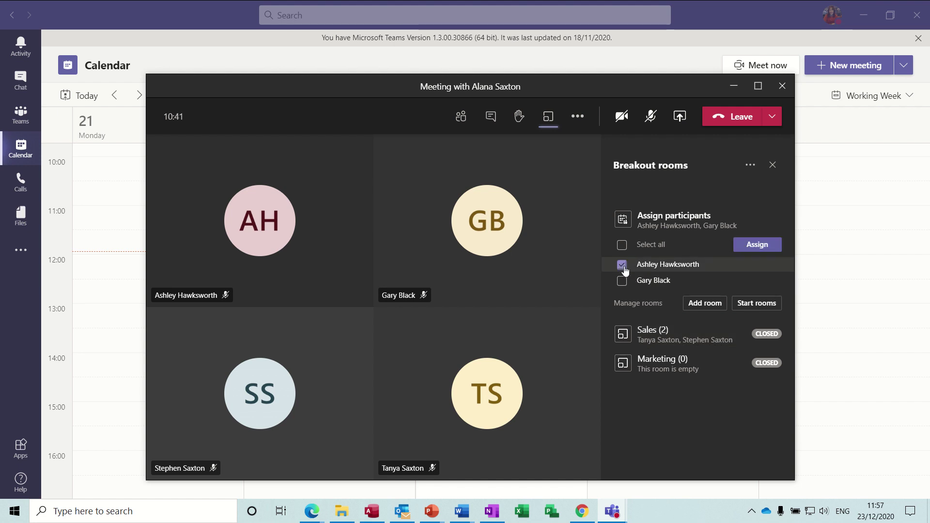
left_click(621, 281)
left_click(756, 246)
left_click(716, 281)
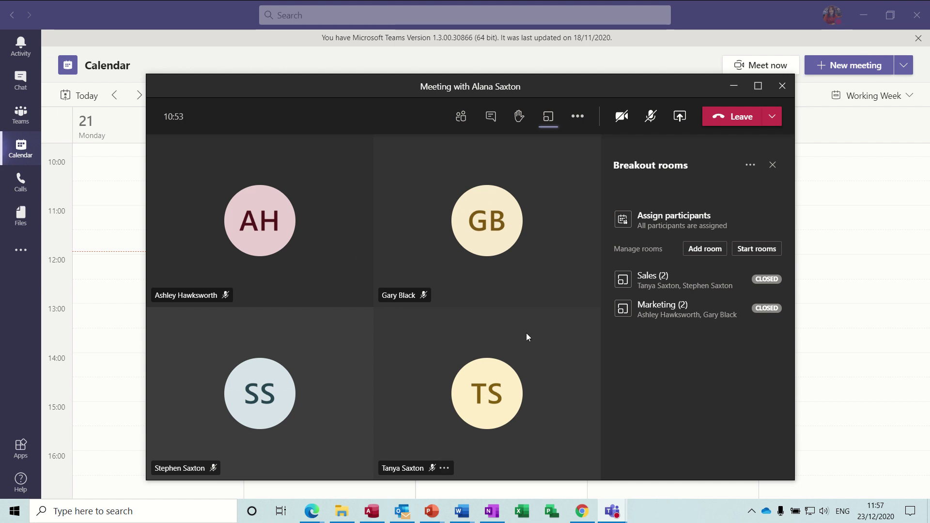
Open the Sales breakout room on its own, without starting all rooms.
mouse_move(683, 286)
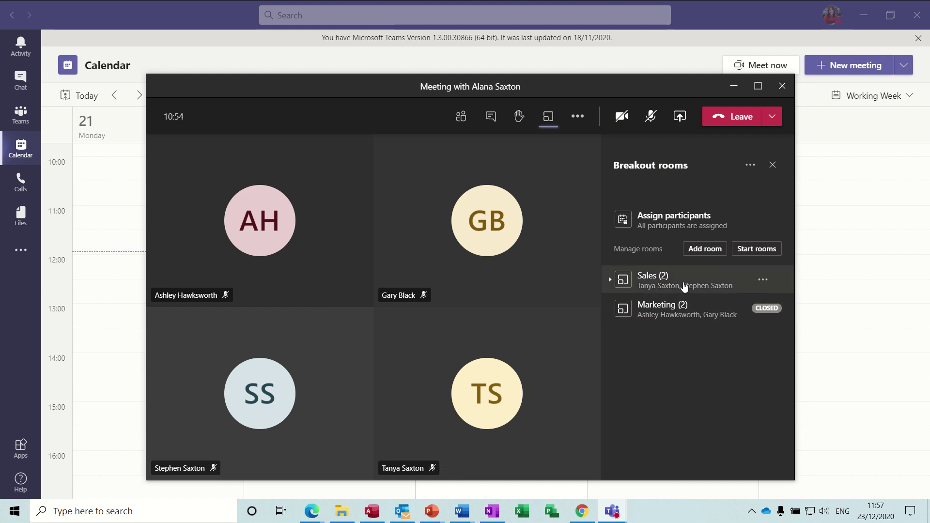
left_click(762, 281)
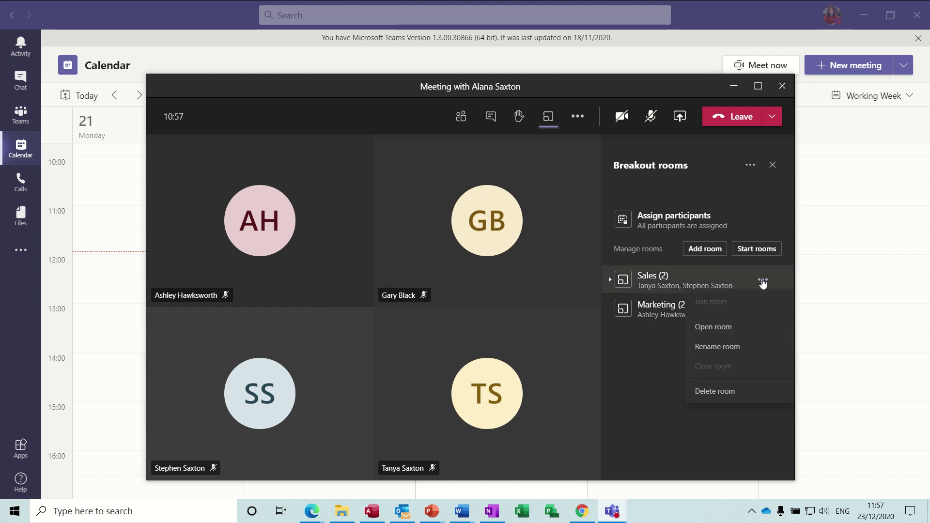
left_click(713, 326)
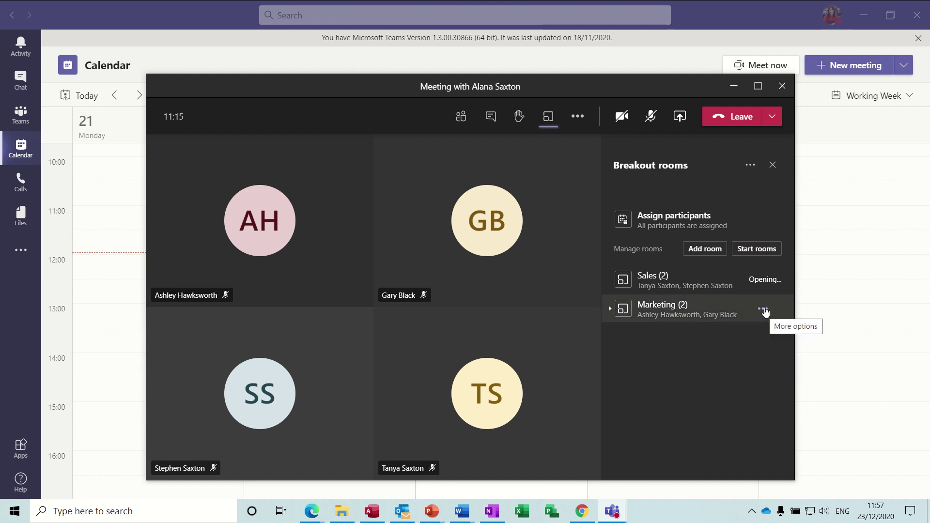
Open the Marketing breakout room individually and expand the Sales room's participant list.
left_click(764, 309)
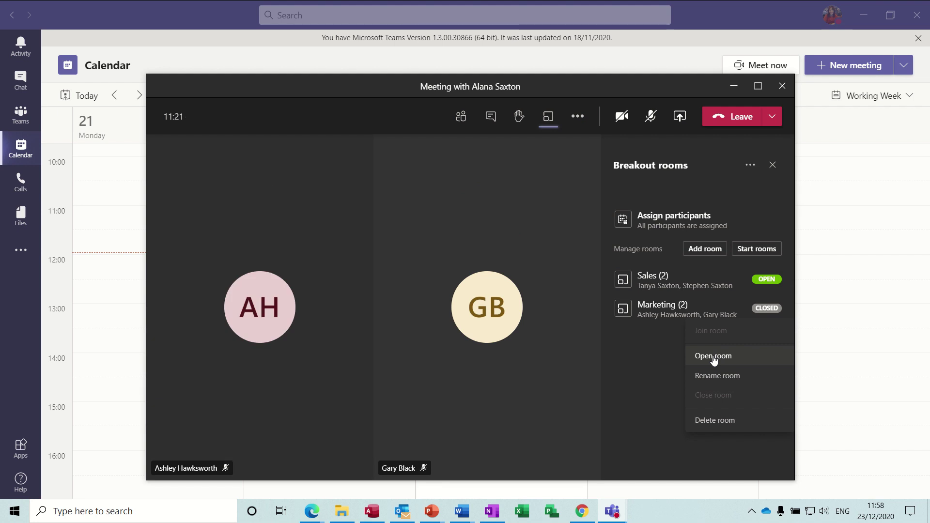
left_click(713, 356)
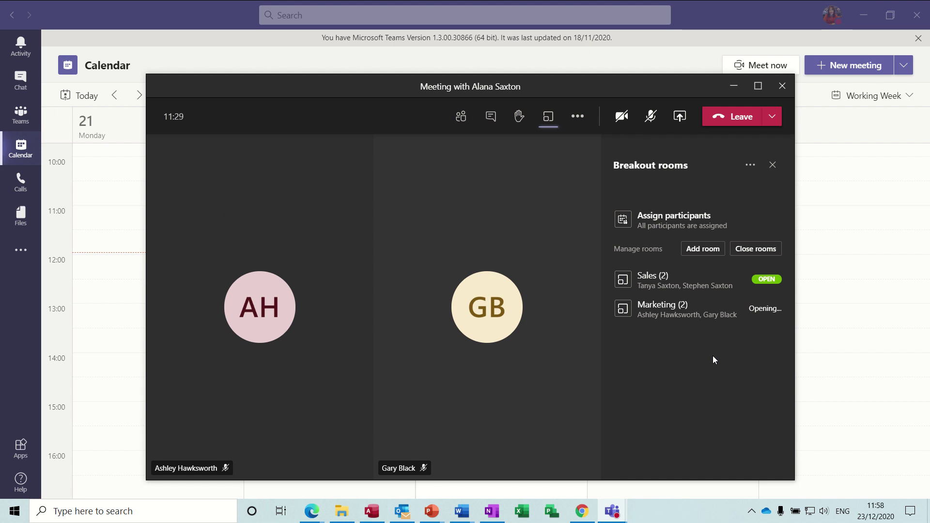
left_click(702, 286)
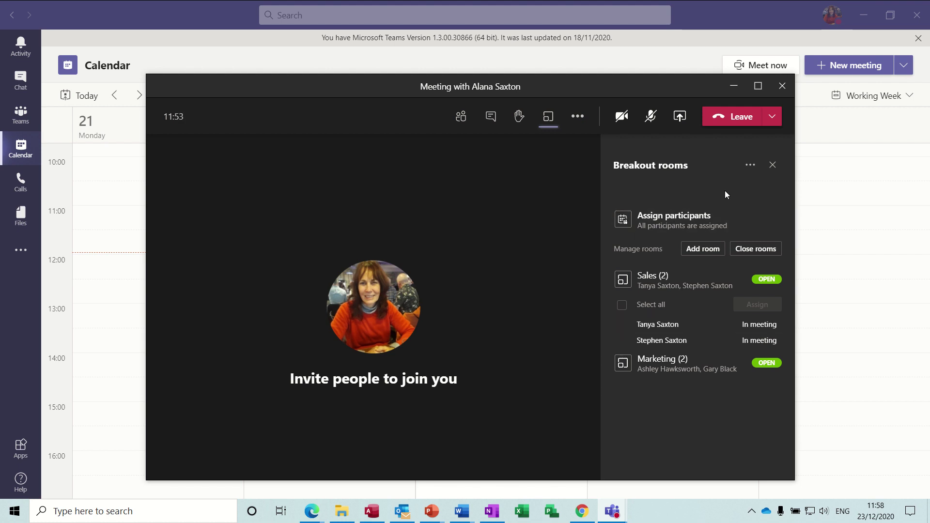
Review the announcement option for the breakout rooms and the options available for the open Sales room.
left_click(750, 165)
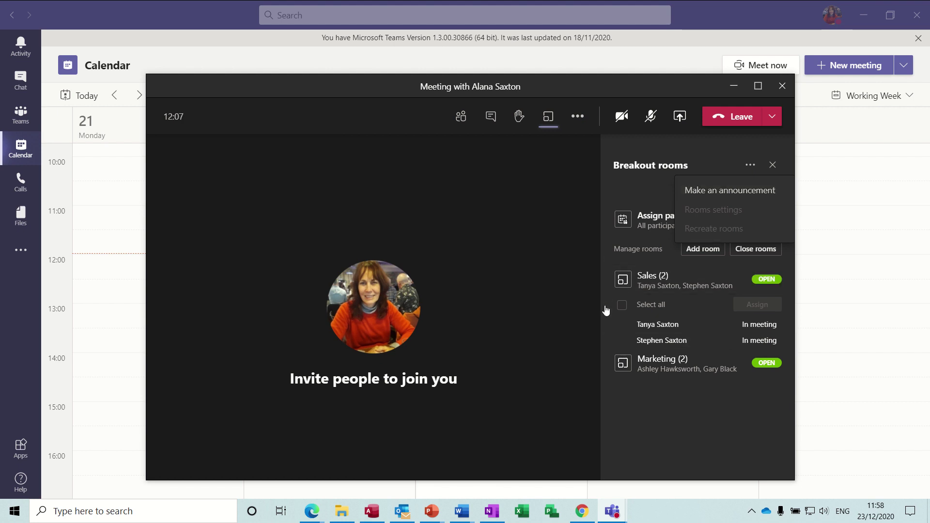
left_click(638, 391)
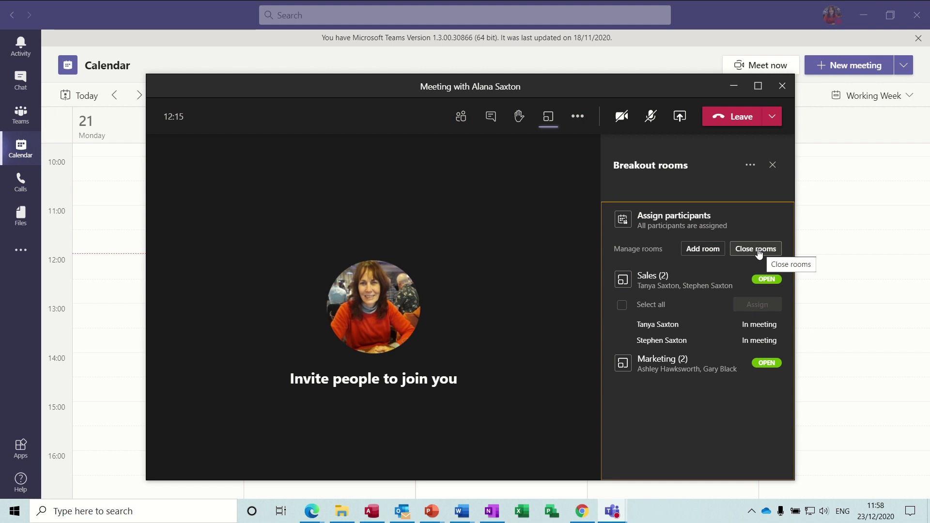
left_click(765, 284)
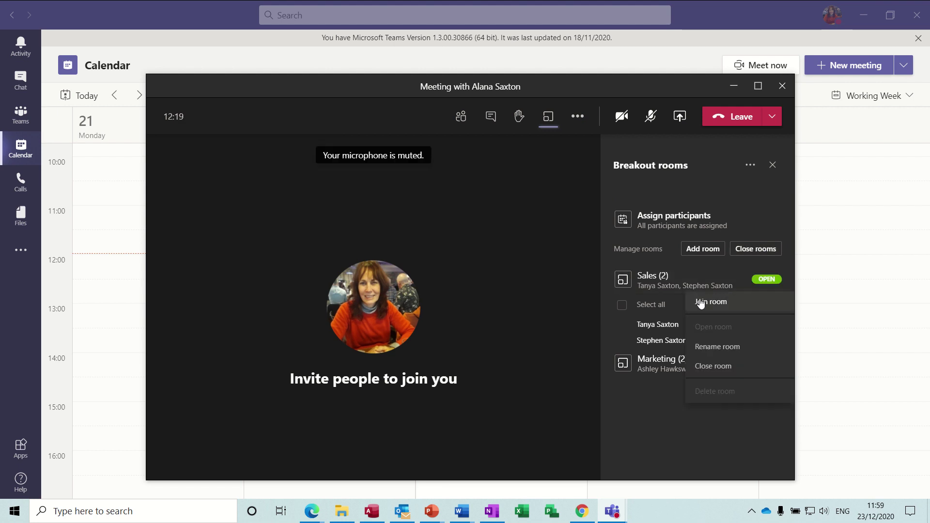
left_click(652, 397)
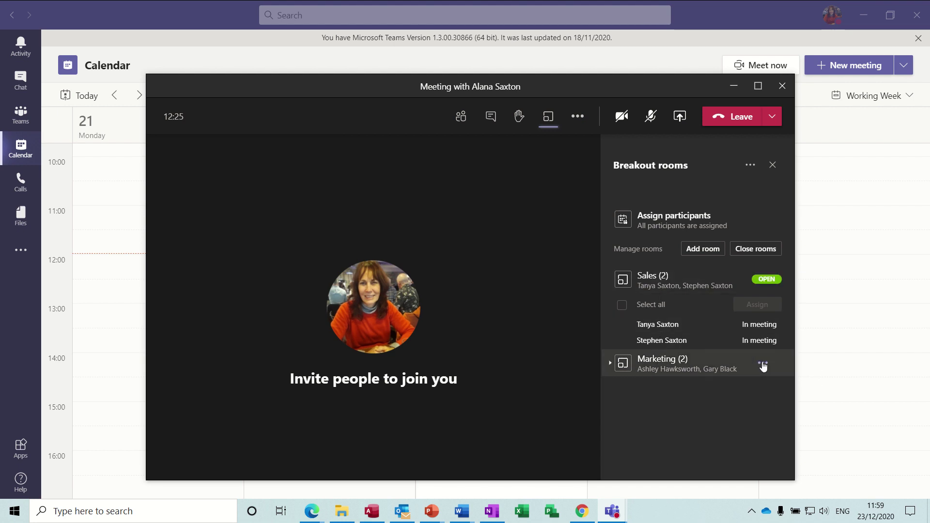
Join the Marketing breakout room as organiser and return to the main meeting.
left_click(762, 364)
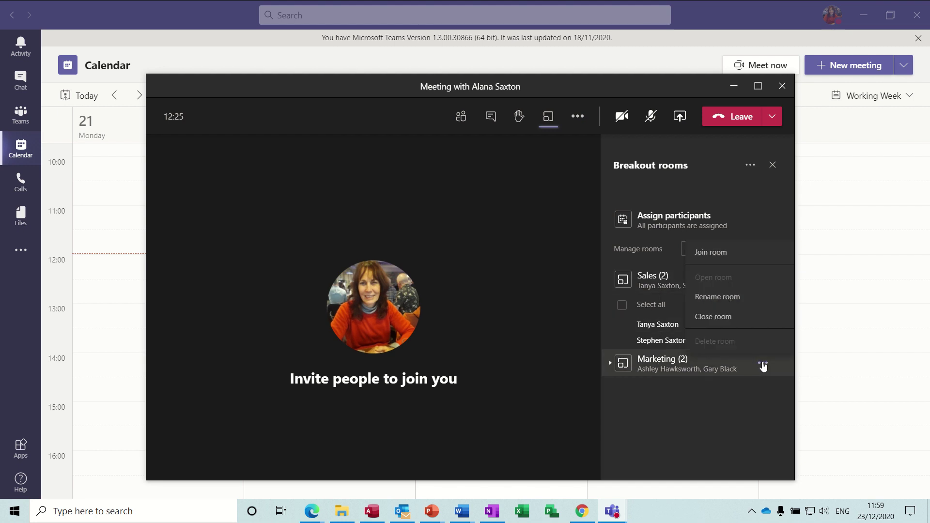
left_click(711, 251)
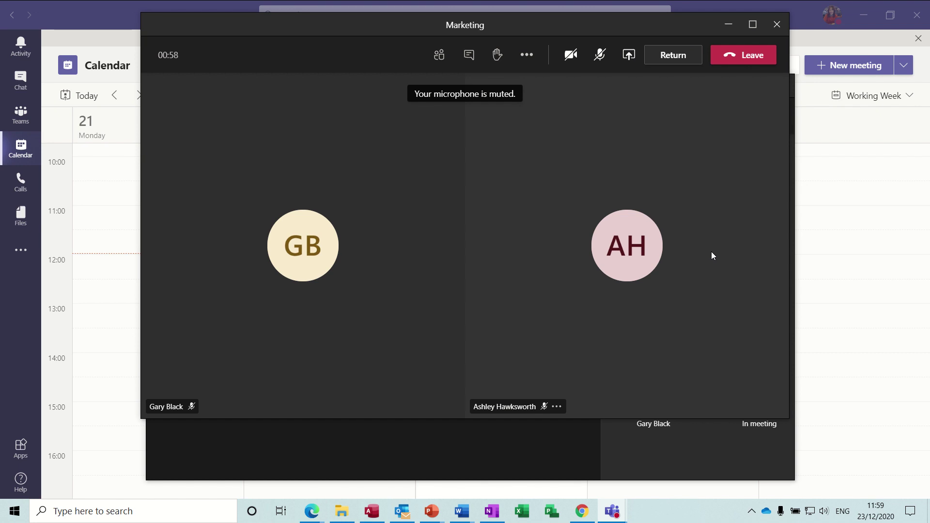
left_click(666, 56)
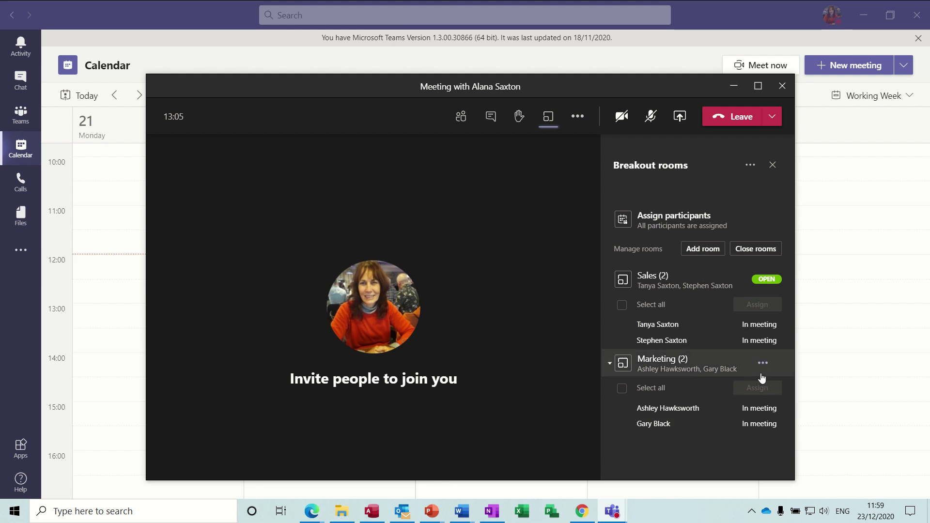
Close the Marketing and Sales breakout rooms individually.
left_click(750, 166)
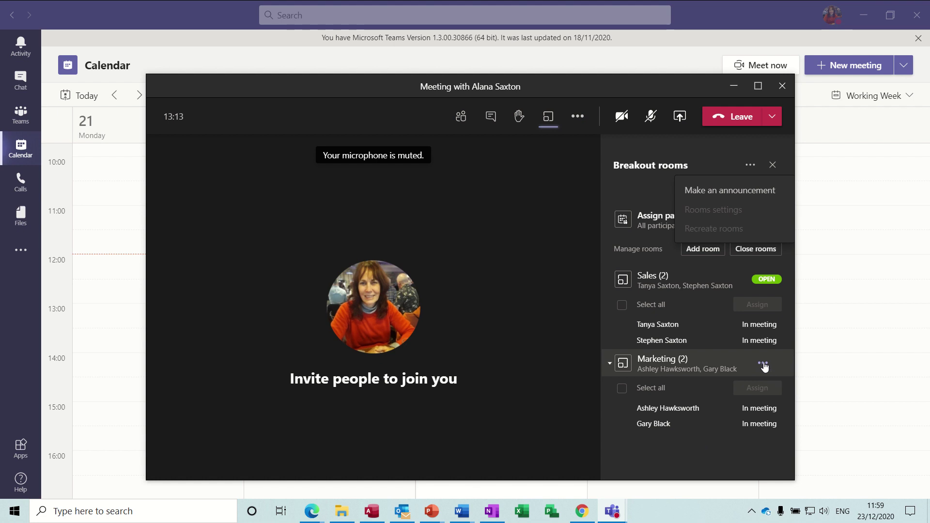
left_click(765, 362)
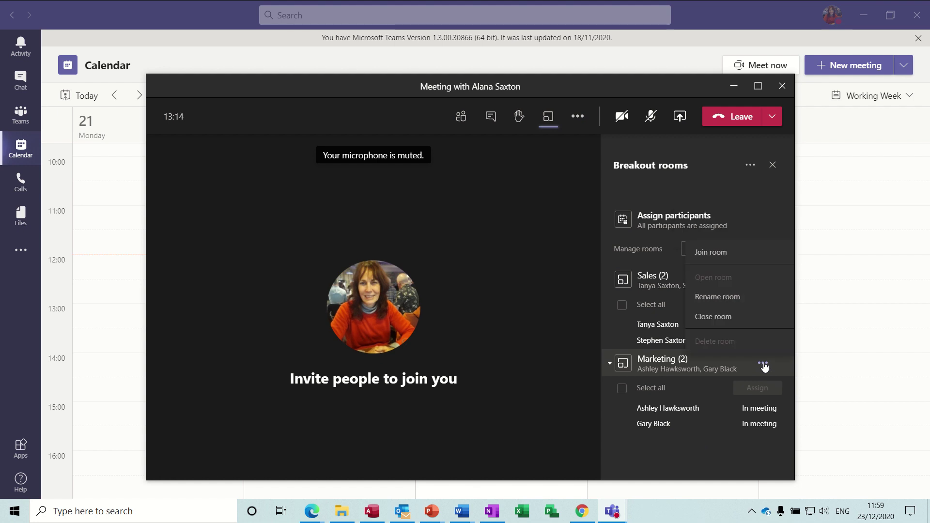
left_click(711, 320)
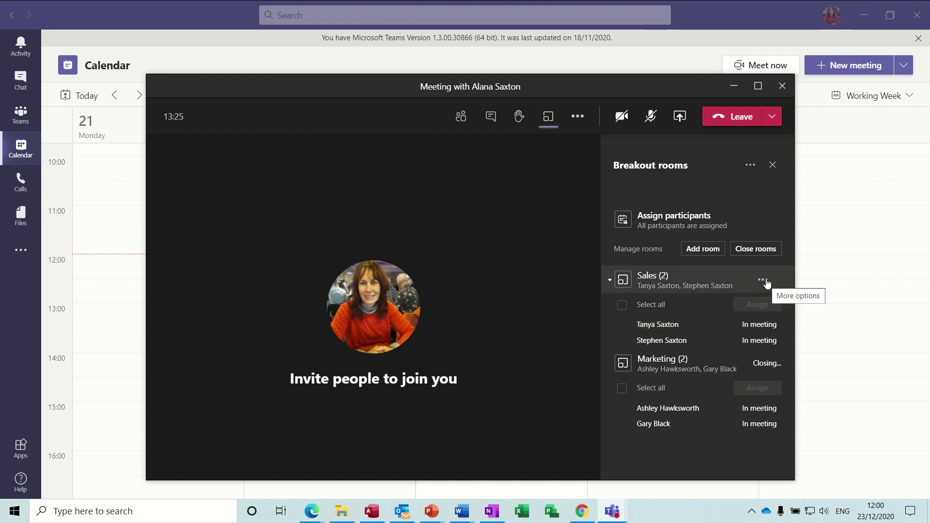
left_click(763, 281)
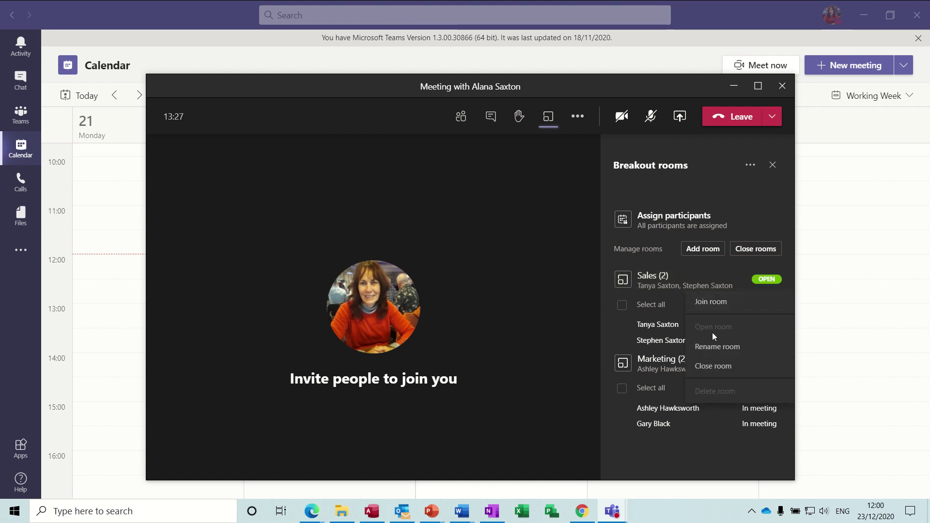
left_click(711, 366)
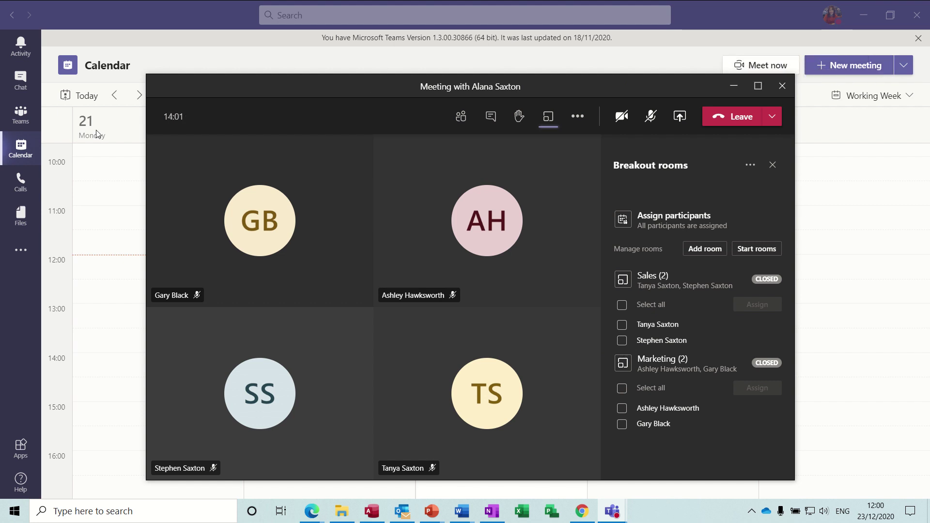
View the channels of the Project Training team and bring the ongoing meeting window back to the front.
left_click(18, 116)
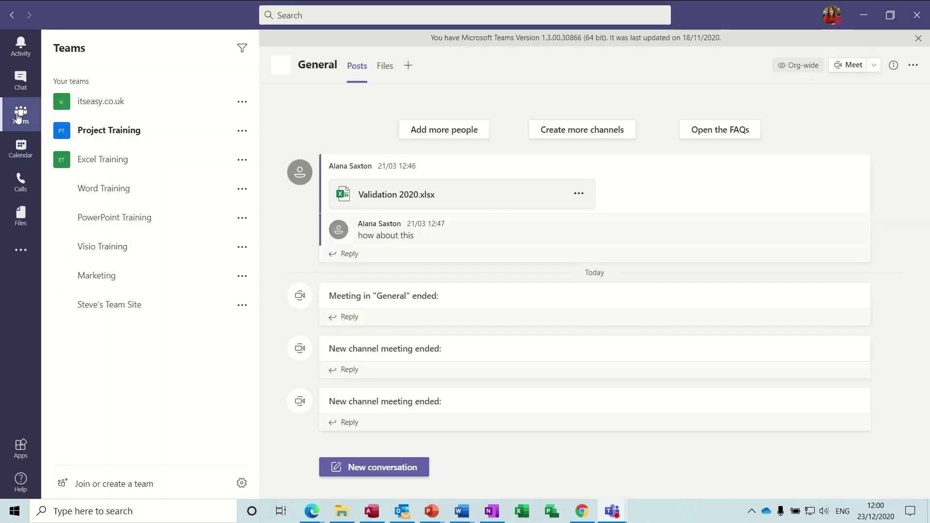
left_click(113, 134)
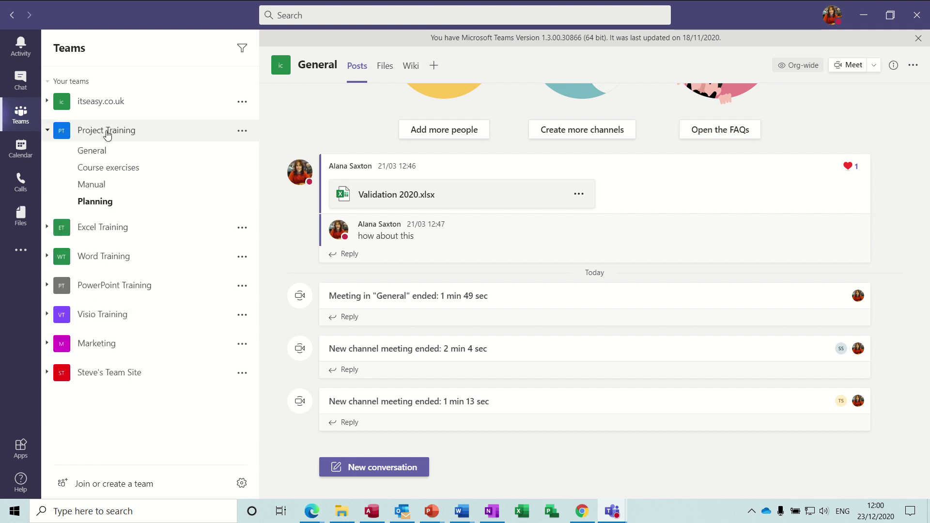
left_click(107, 134)
left_click(106, 136)
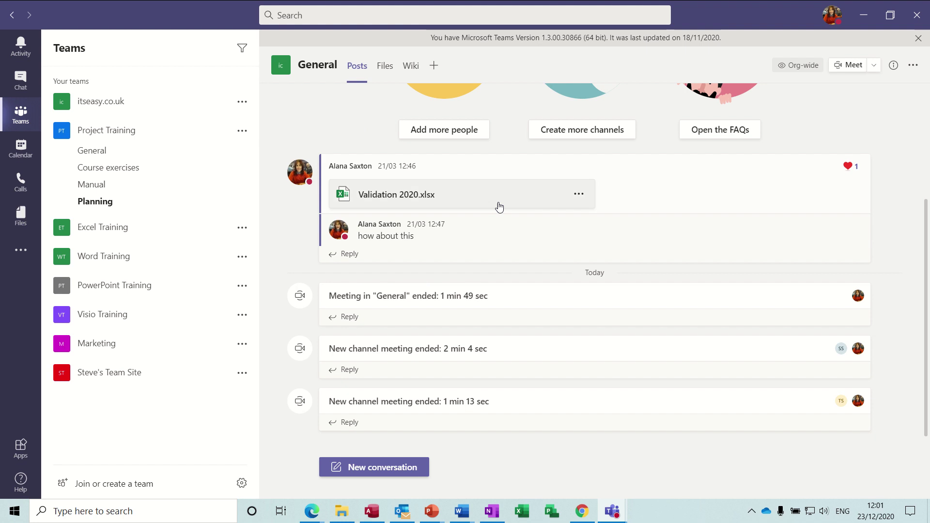
left_click(613, 515)
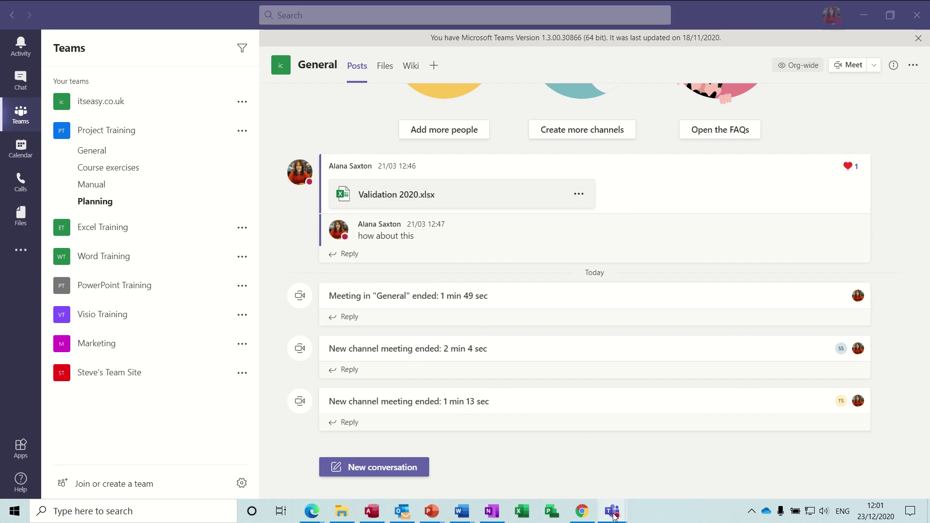
left_click(655, 449)
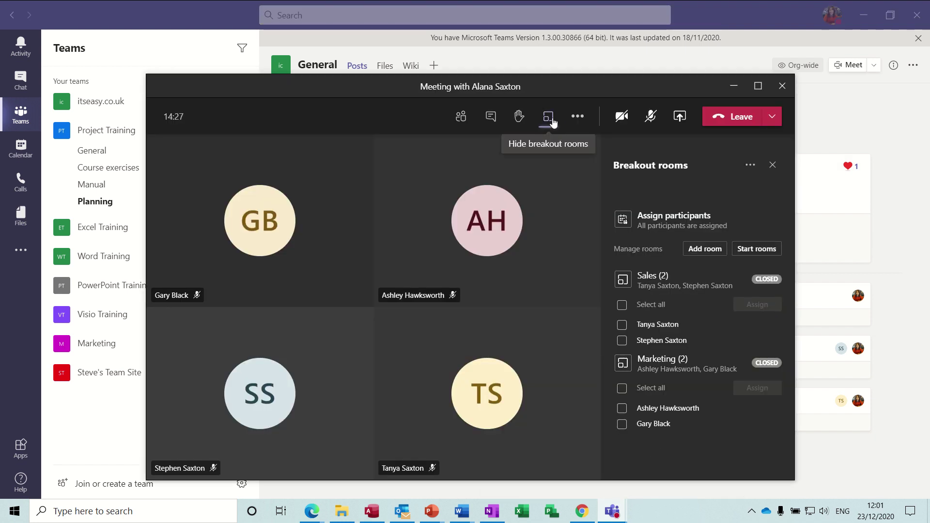